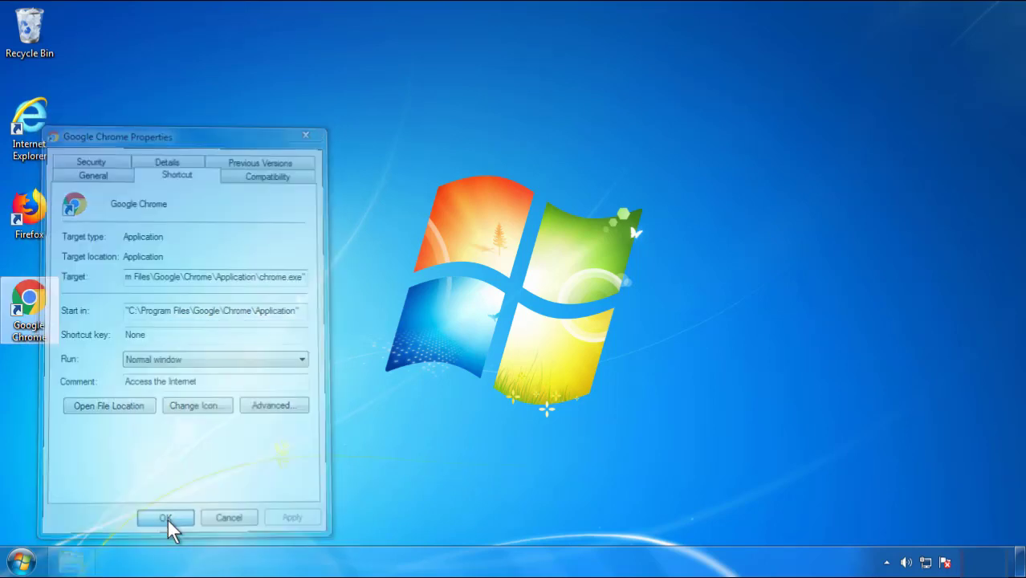
Dismiss the Google Chrome Properties dialog with OK and bring up the Start menu.
left_click(22, 561)
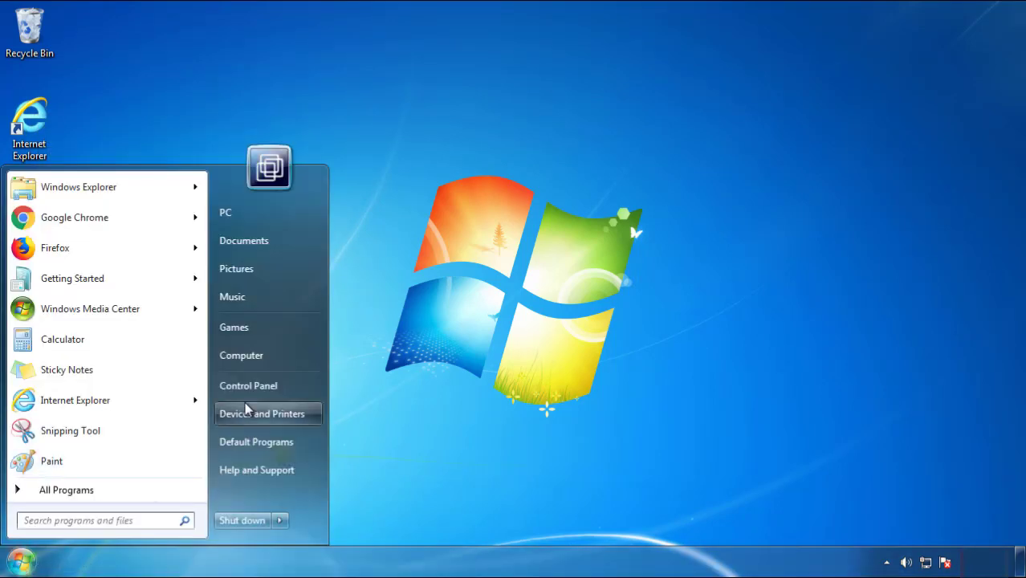
Uninstall SearchMine 2.00 from Programs and Features, sorted newest-installed first, then close the window.
left_click(257, 384)
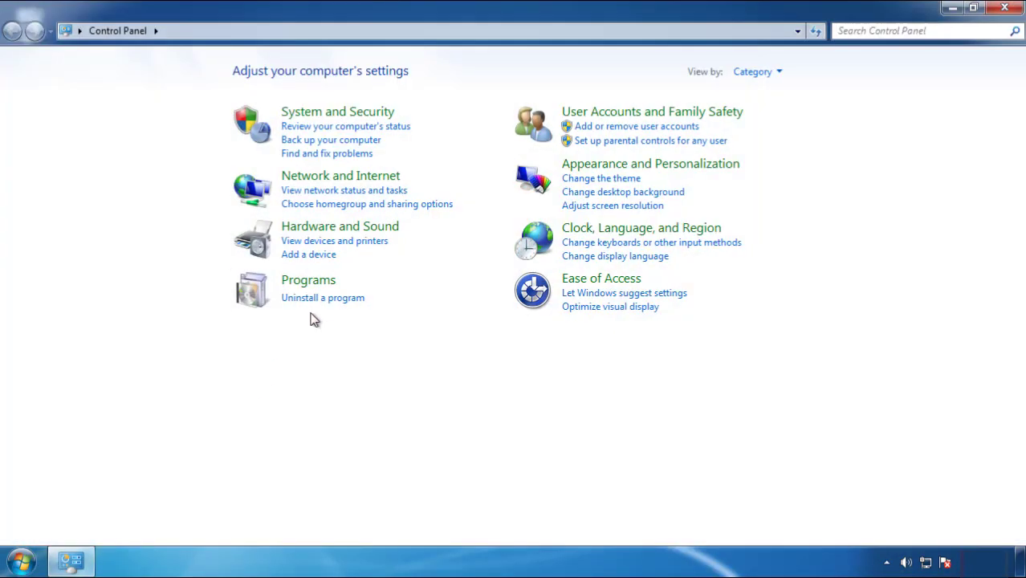
left_click(320, 300)
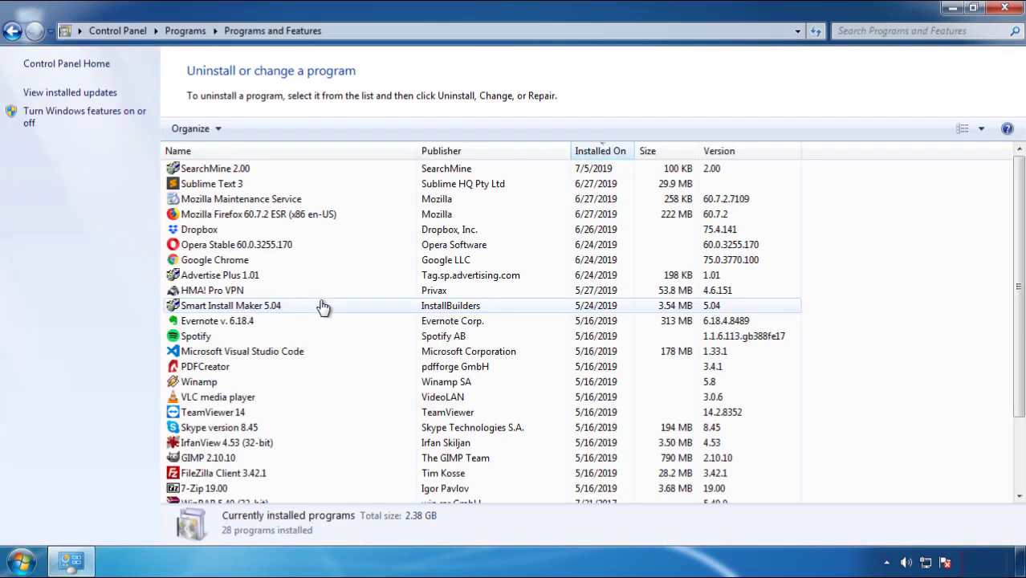
left_click(602, 152)
left_click(595, 153)
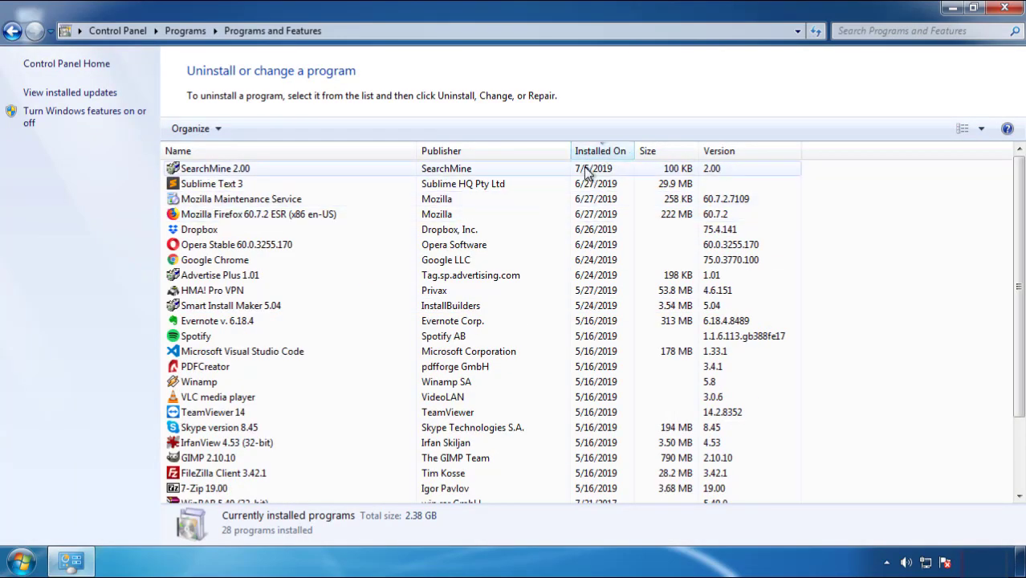
left_click(215, 171)
left_click(255, 129)
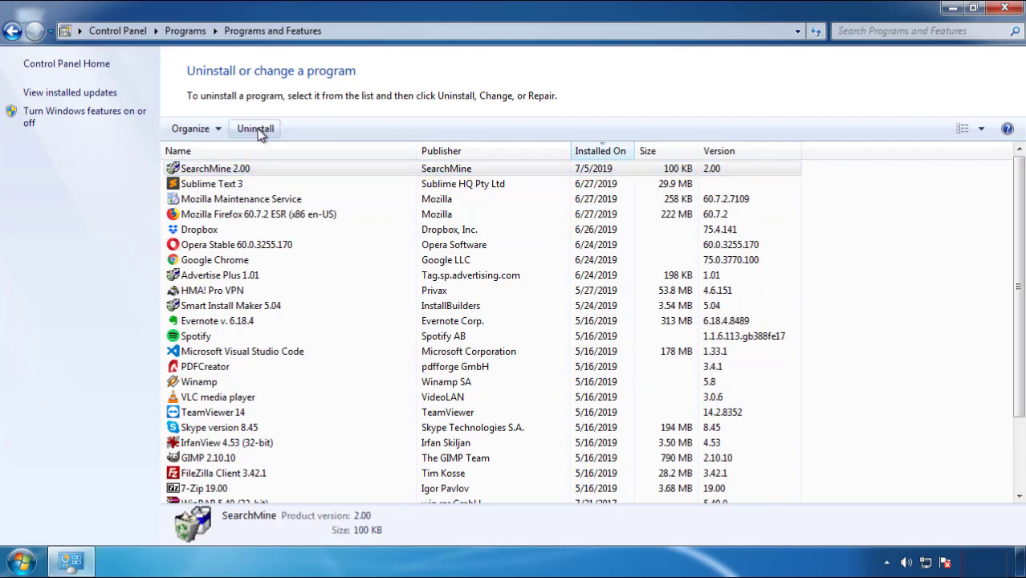
left_click(598, 426)
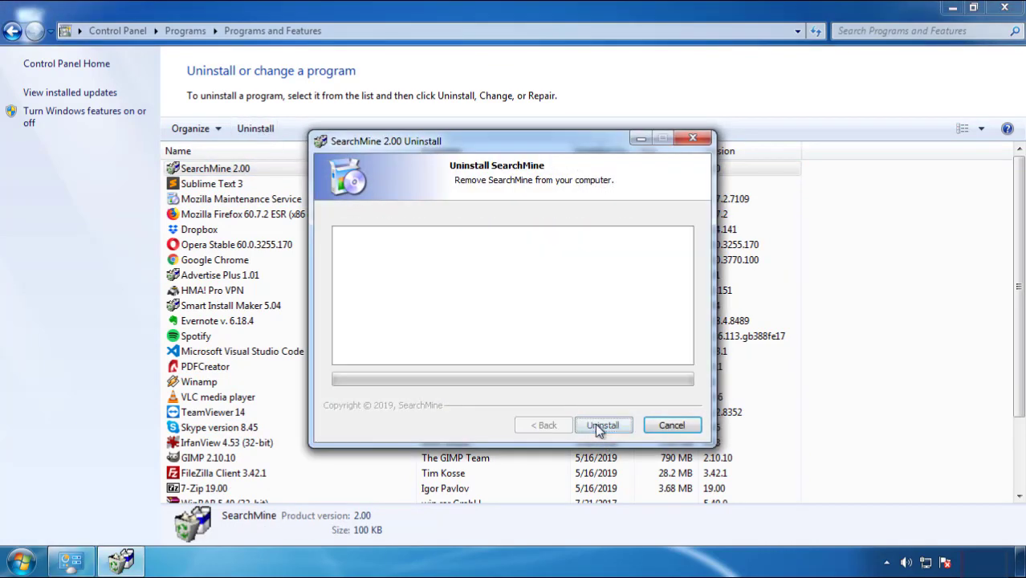
left_click(595, 423)
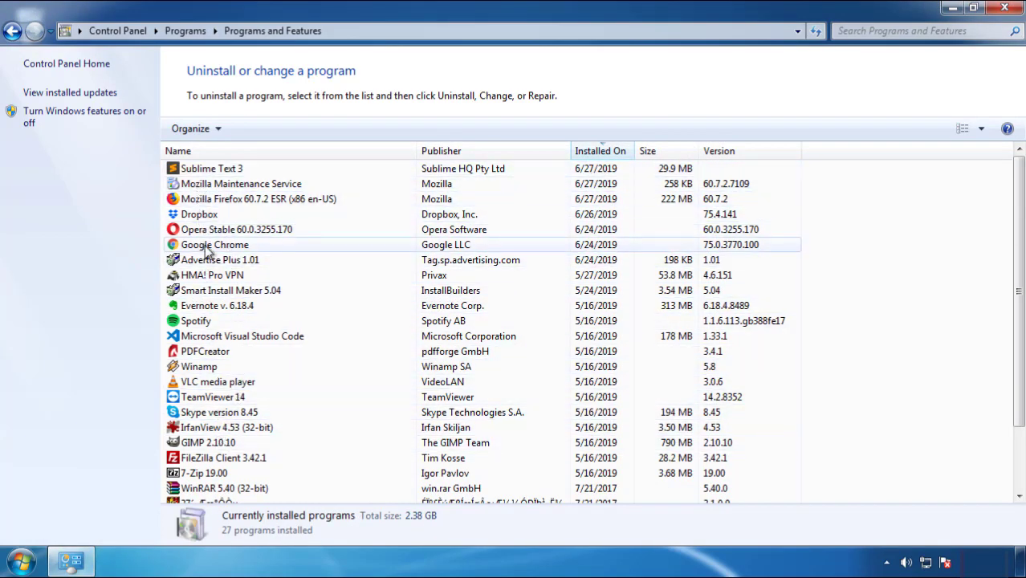
left_click(1006, 11)
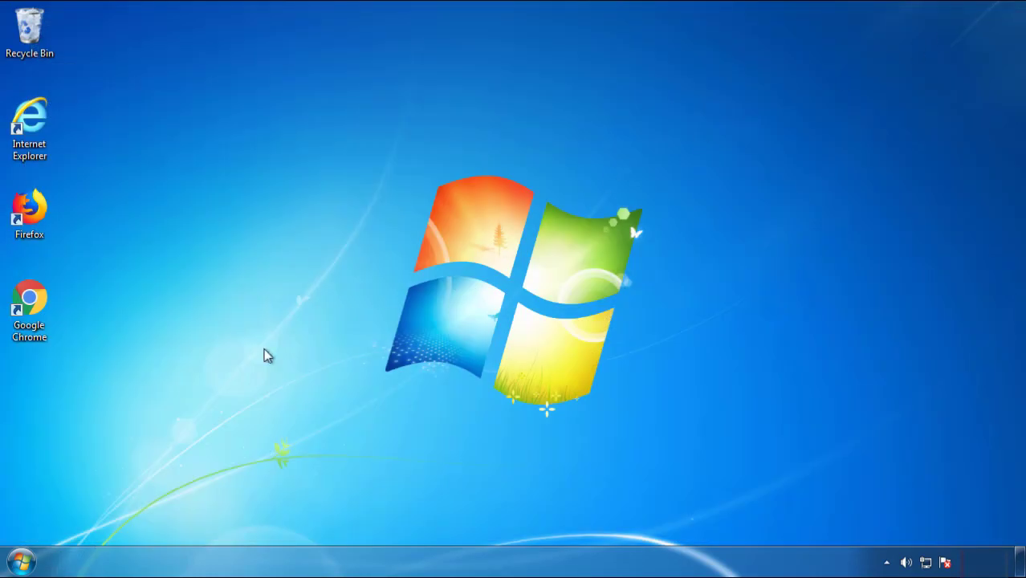
Restart Windows 7 and choose Safe Mode from the F8 boot menu.
left_click(20, 563)
left_click(279, 521)
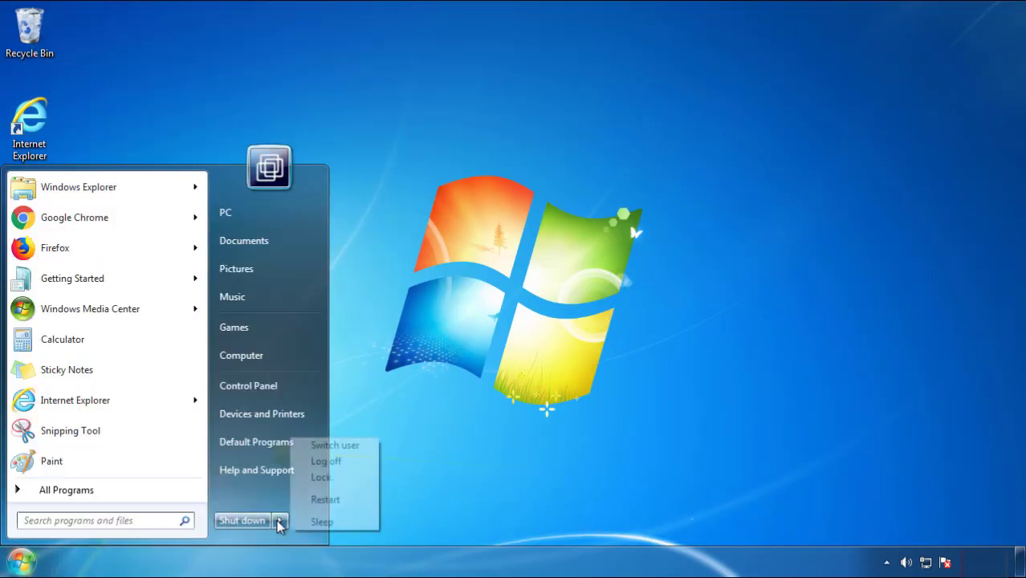
left_click(535, 438)
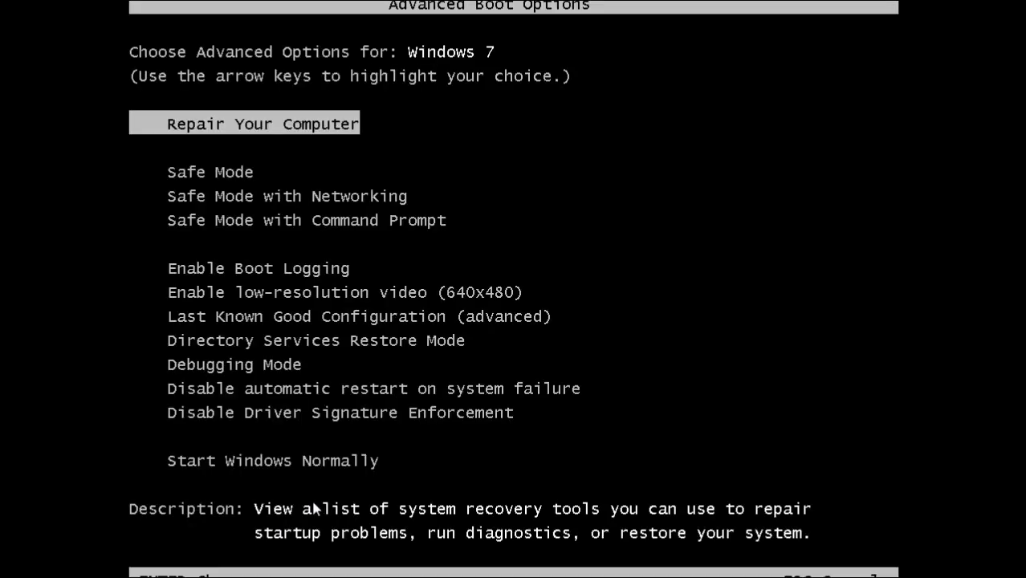
key("Down")
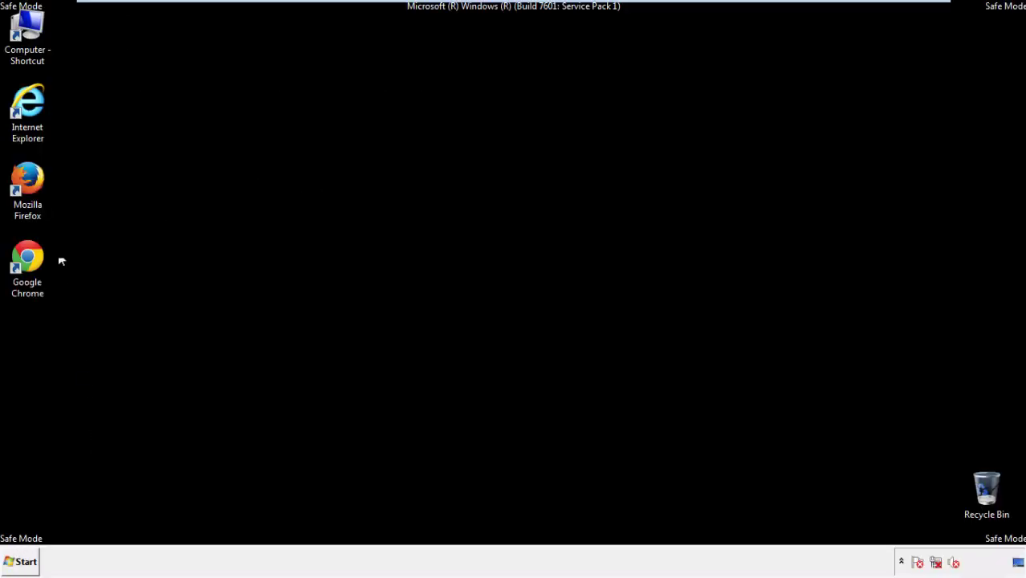
Launch Firefox, decline the default-browser prompt, and keep the menu bar visible.
double_click(36, 186)
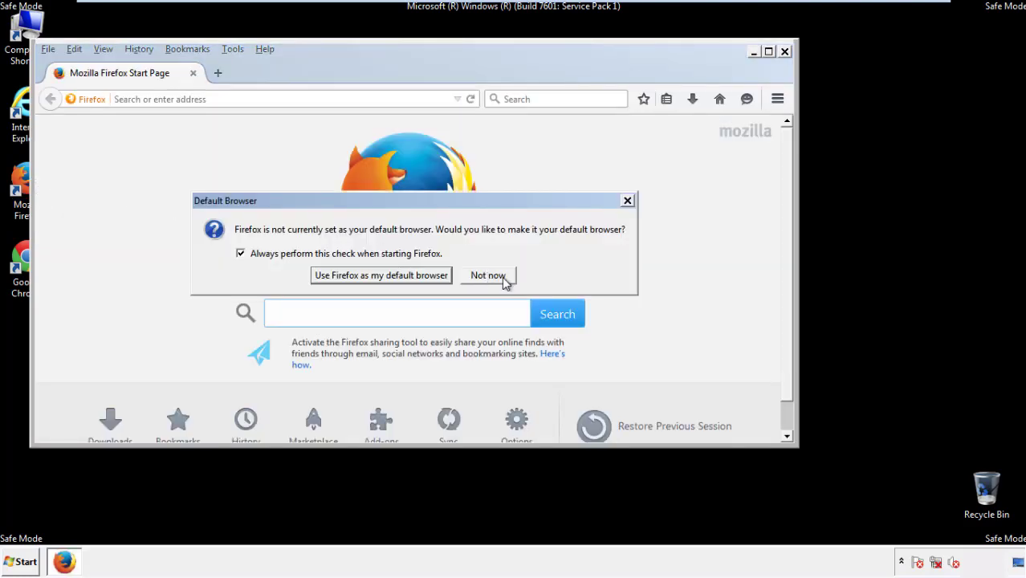
left_click(491, 276)
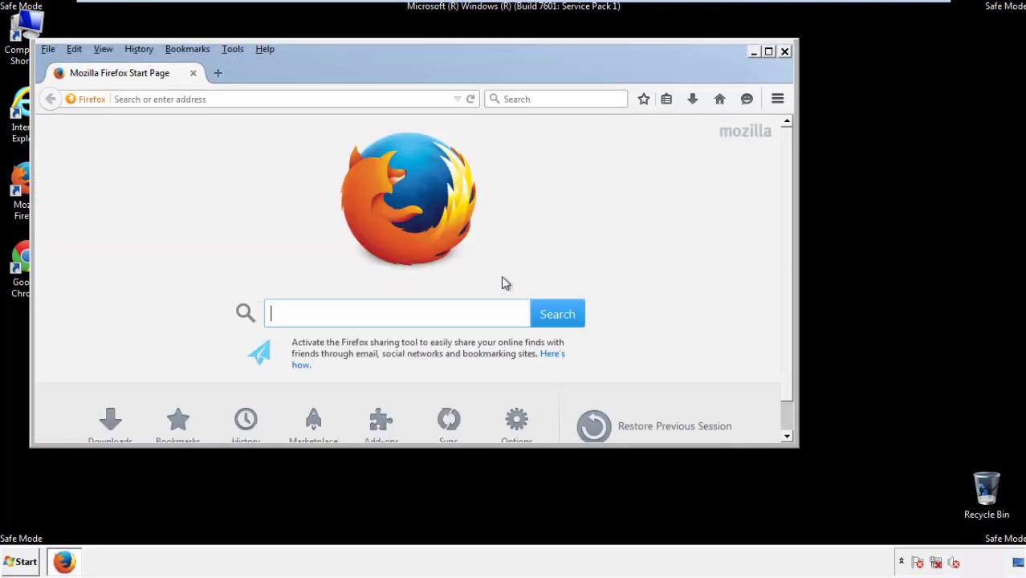
right_click(315, 69)
left_click(346, 122)
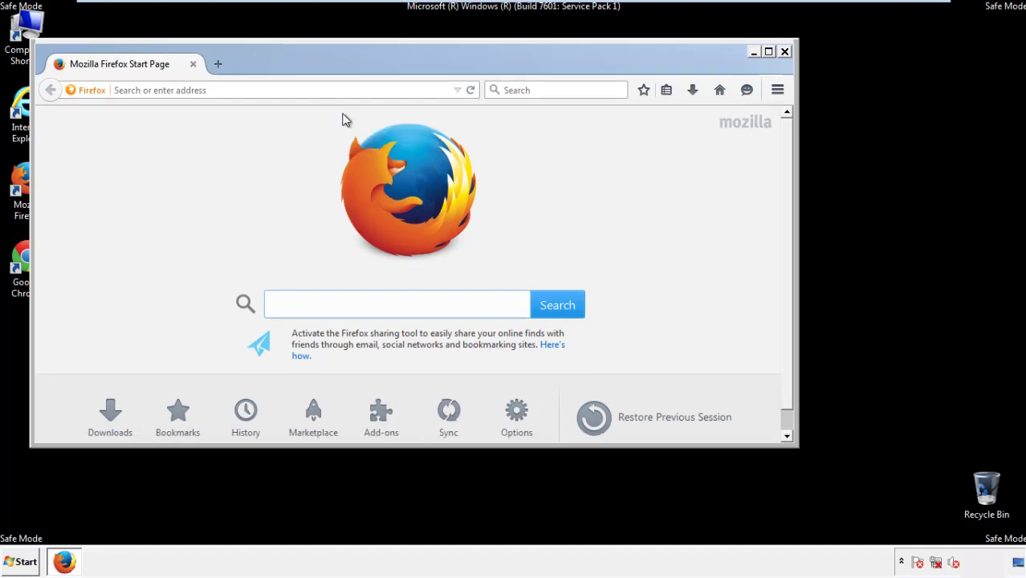
right_click(322, 66)
left_click(341, 124)
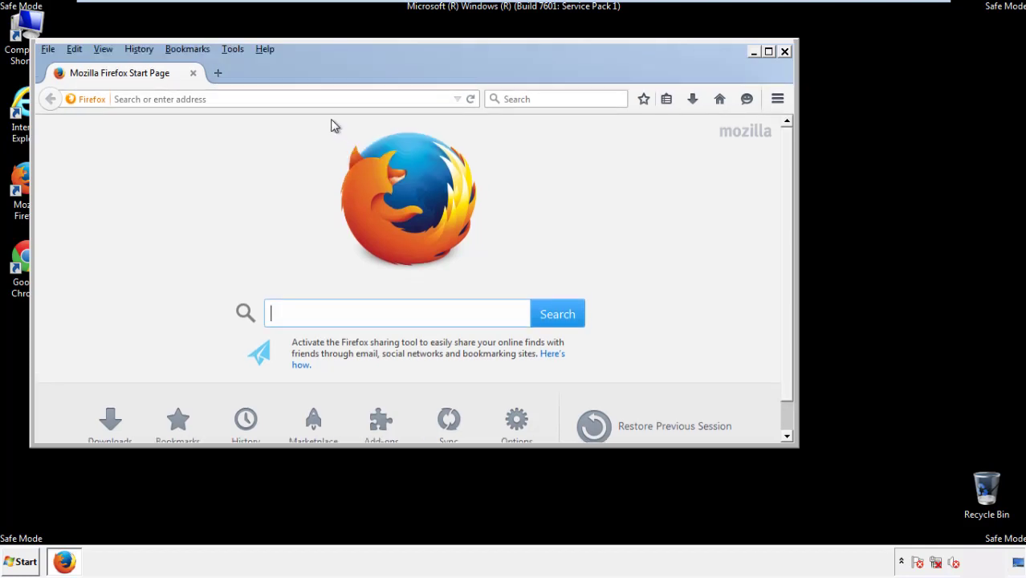
Clear all Firefox recent history for the Everything time range with every item checked.
left_click(141, 50)
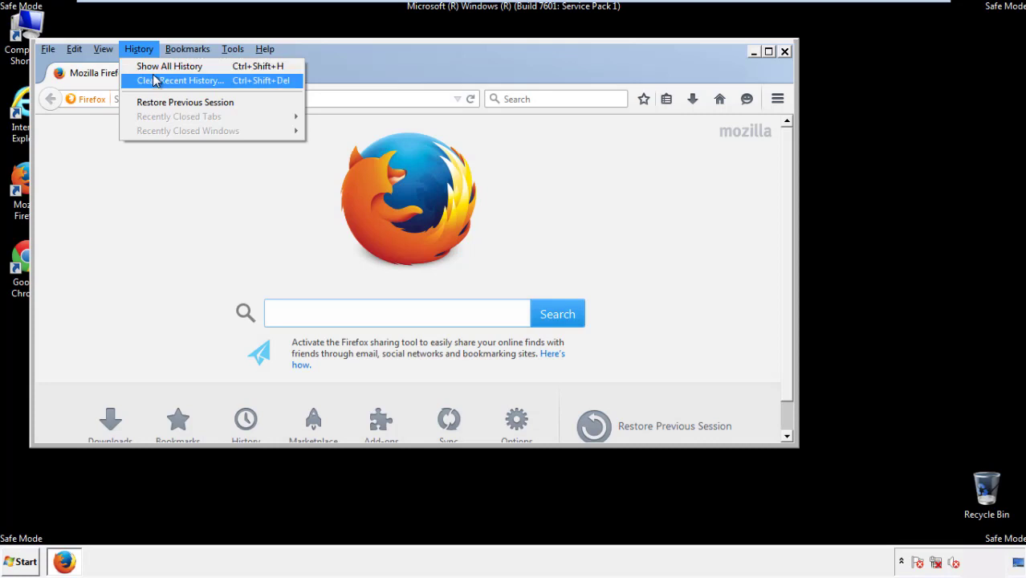
left_click(155, 81)
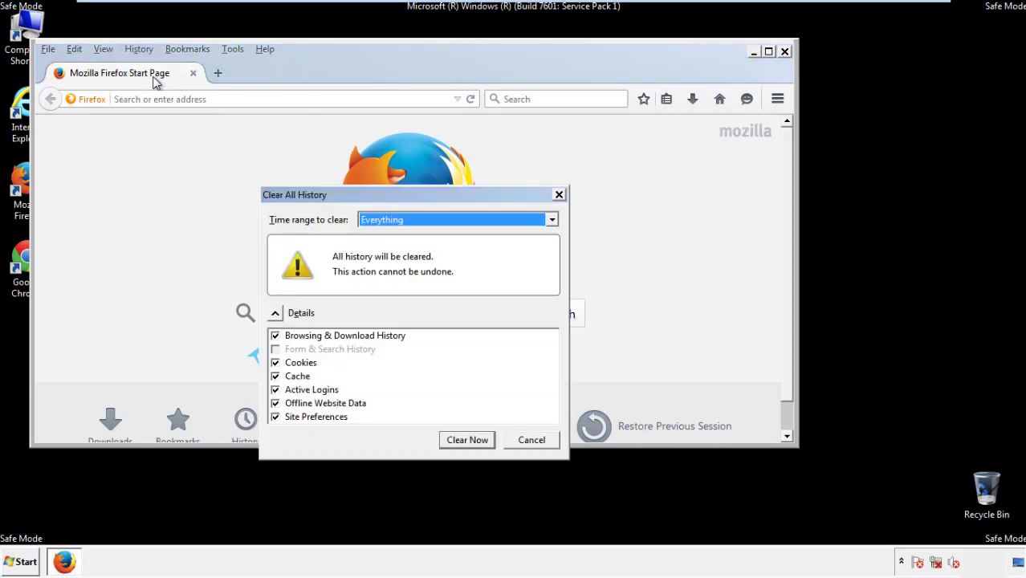
left_click(377, 220)
left_click(387, 302)
left_click(275, 403)
left_click(274, 404)
left_click(275, 417)
left_click(276, 417)
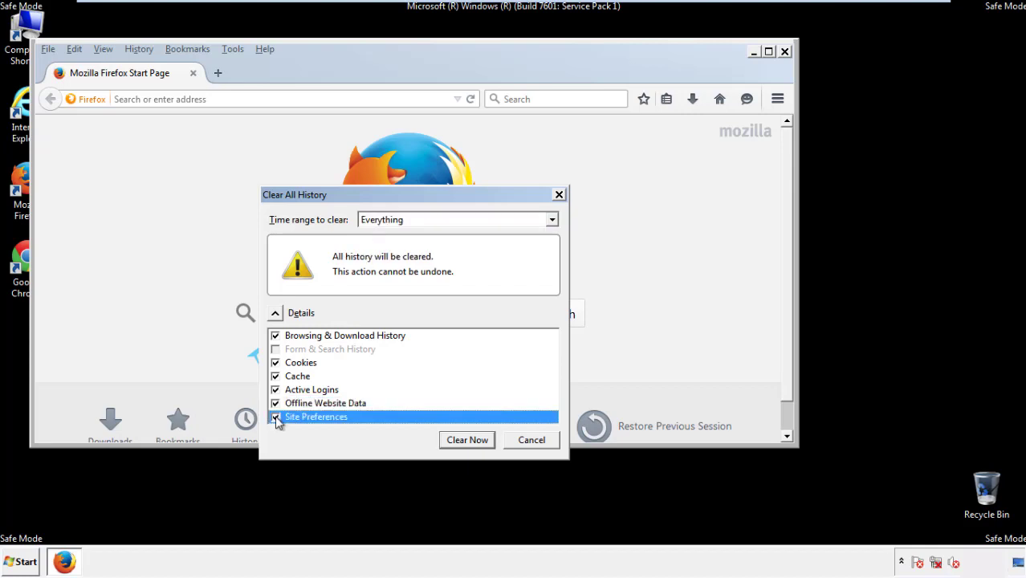
left_click(466, 440)
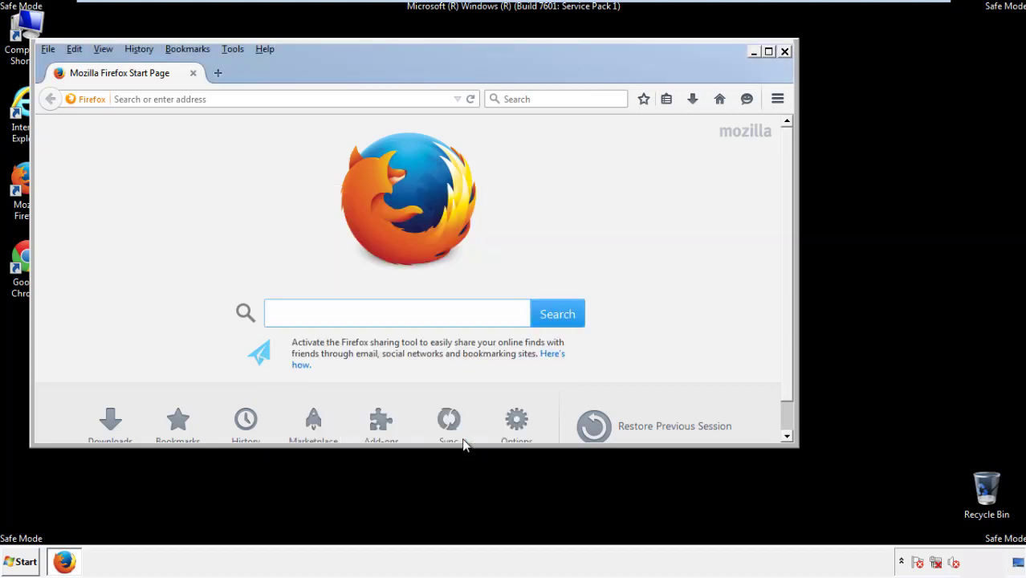
Refresh Firefox to its default settings from the Troubleshooting Information page.
left_click(265, 48)
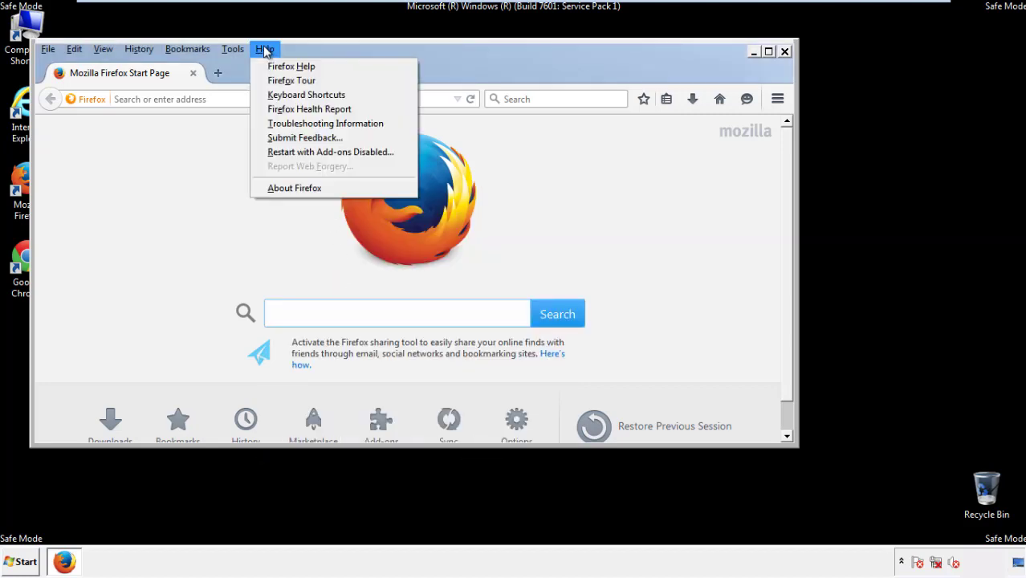
left_click(297, 123)
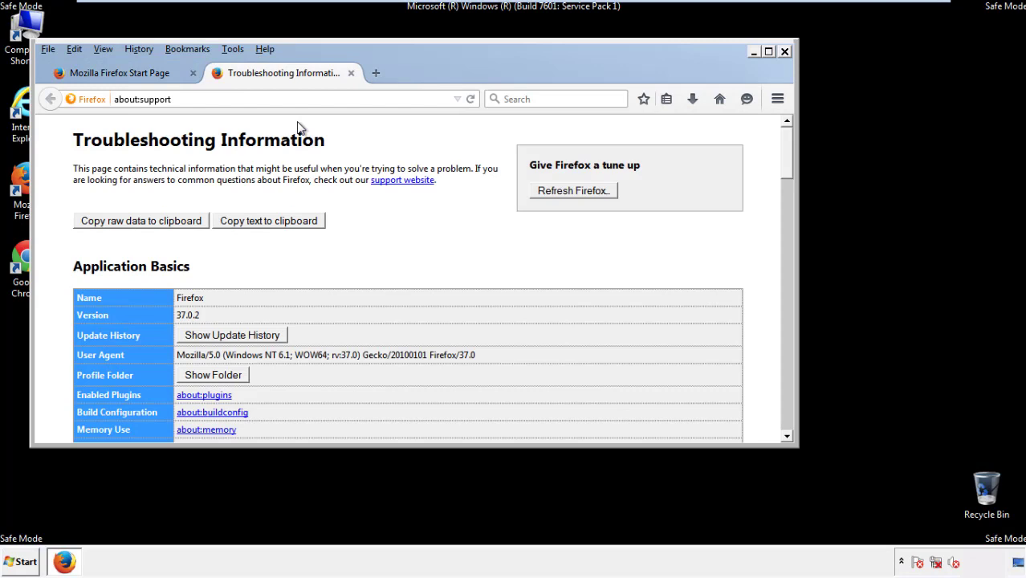
left_click(595, 193)
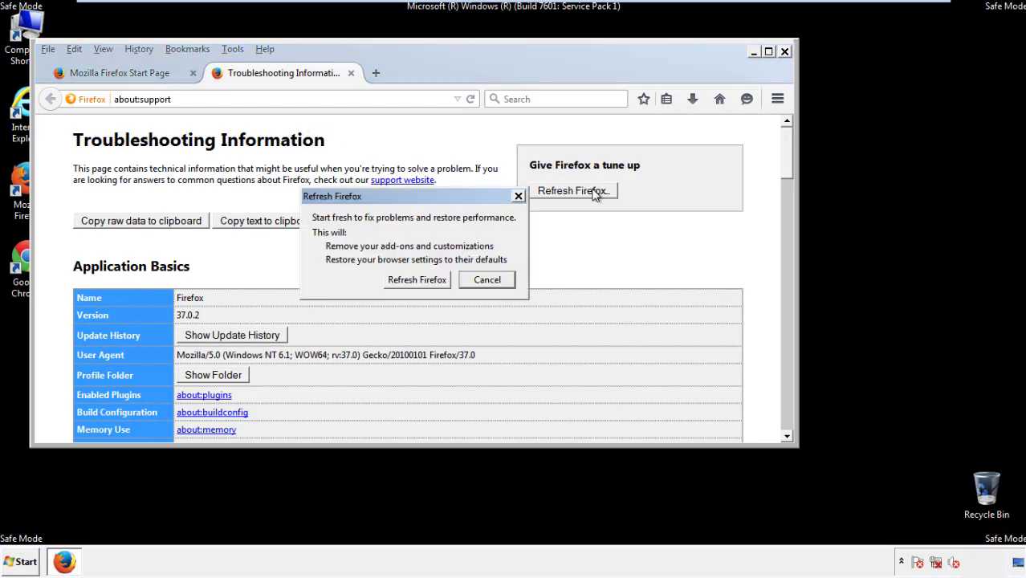
left_click(416, 279)
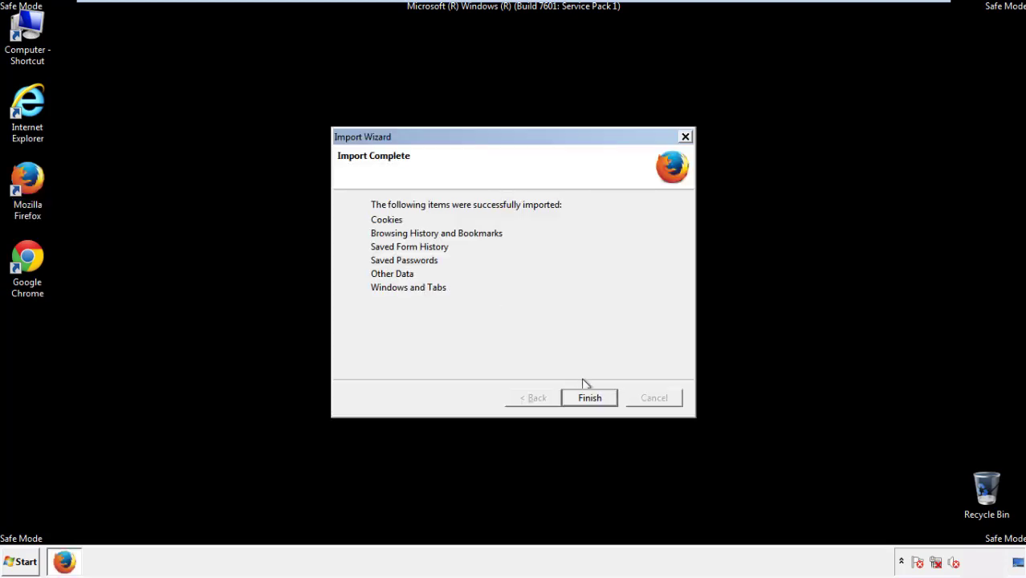
left_click(590, 399)
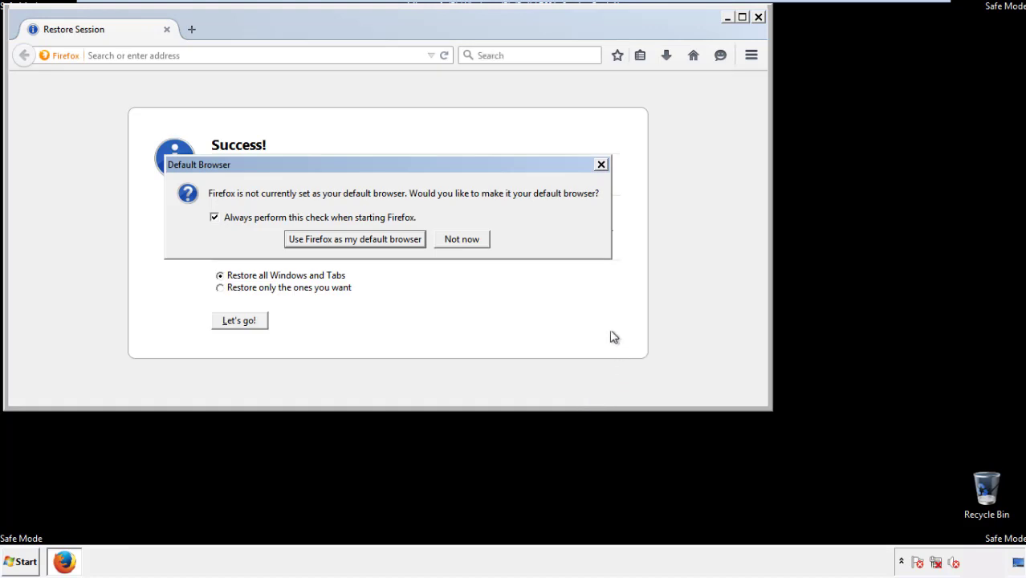
Decline the default-browser prompt, close Firefox, and select the Google Chrome shortcut.
left_click(462, 240)
left_click(758, 16)
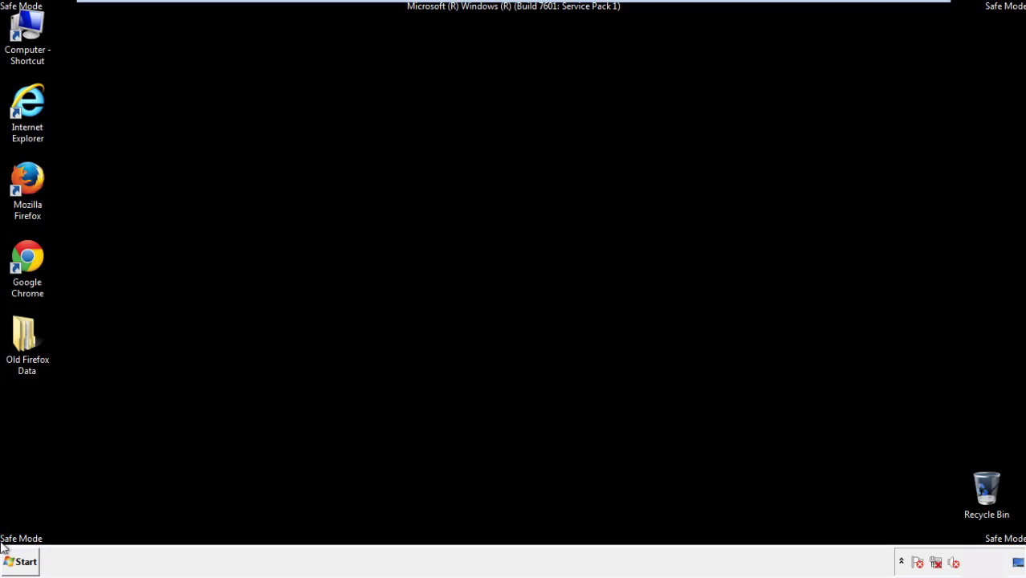
left_click(25, 256)
Launch Chrome, silence the default-browser prompt, and reach Clear browsing data via Settings > History.
double_click(25, 255)
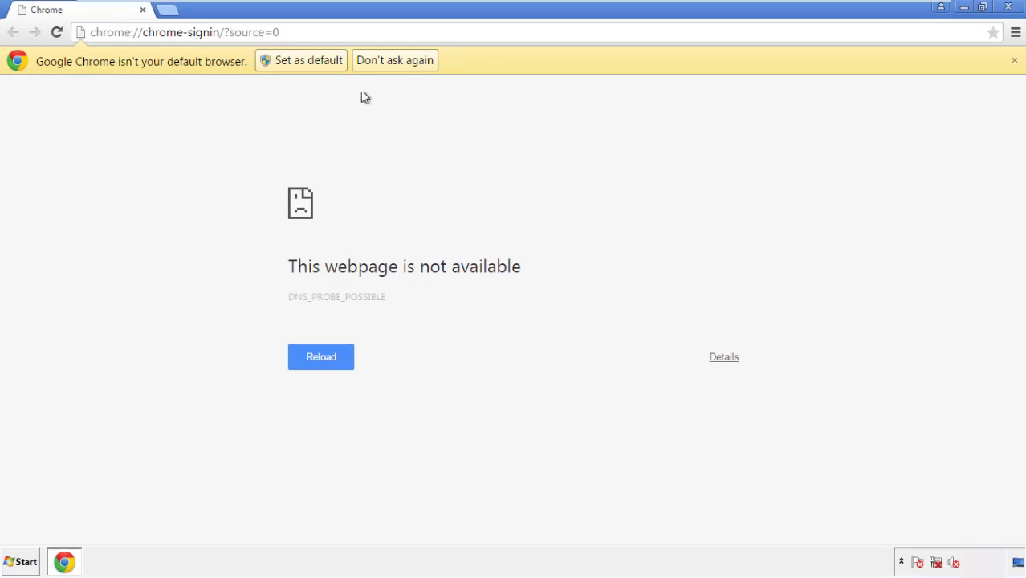
left_click(413, 63)
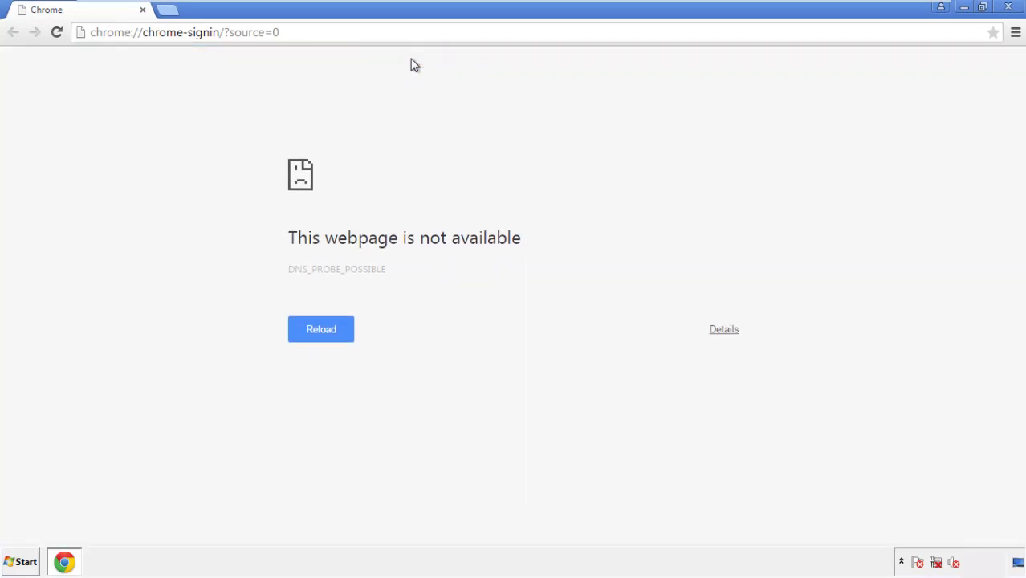
left_click(1014, 34)
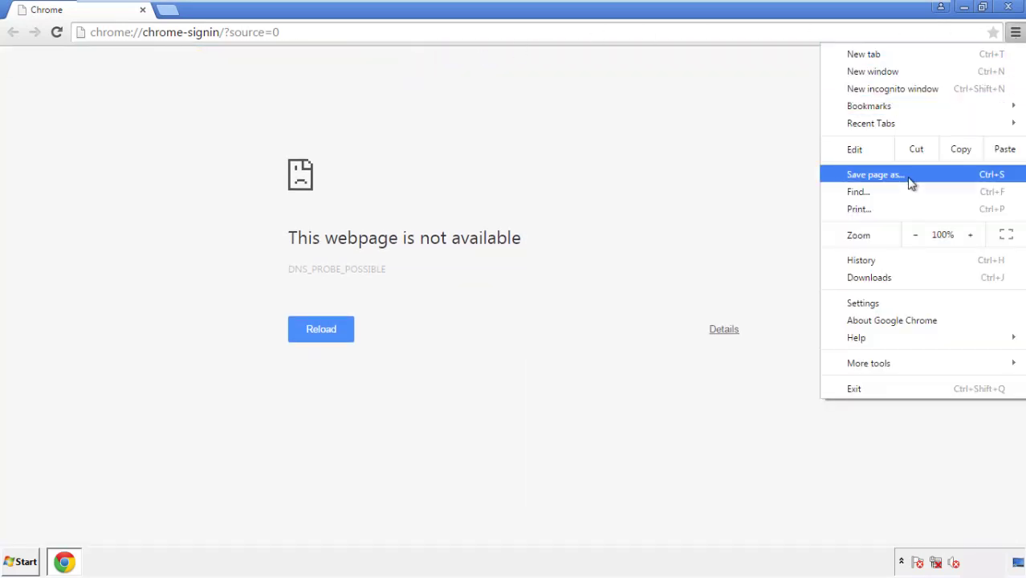
left_click(867, 303)
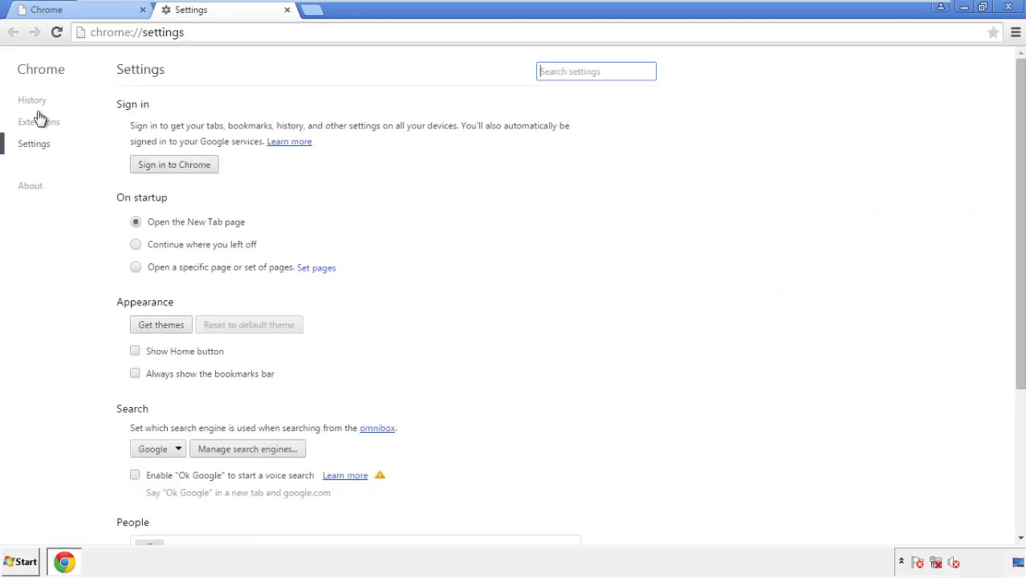
left_click(37, 103)
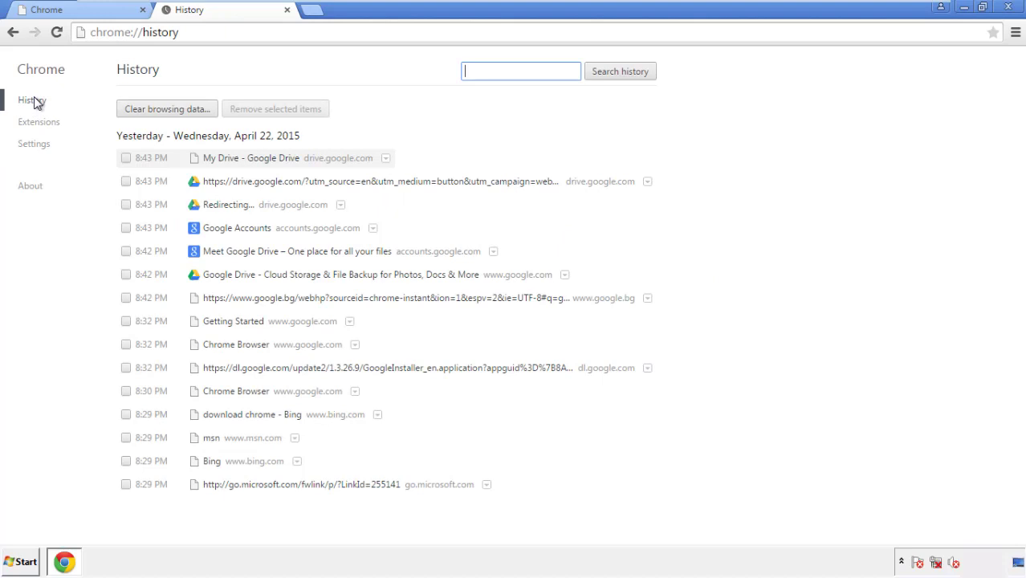
left_click(154, 111)
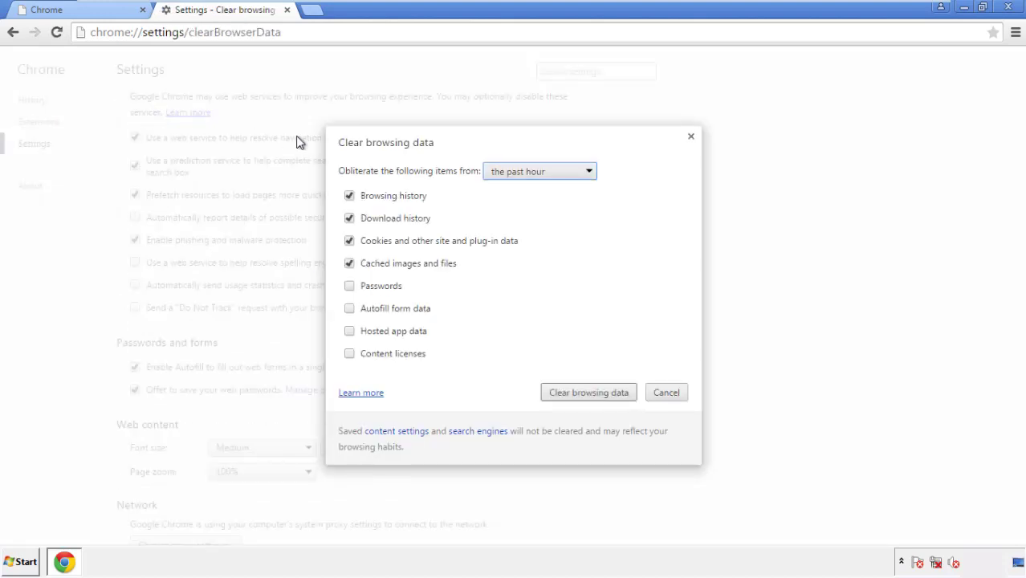
Clear Chrome browsing data from the beginning of time, including autofill, hosted app data and content licenses.
left_click(516, 173)
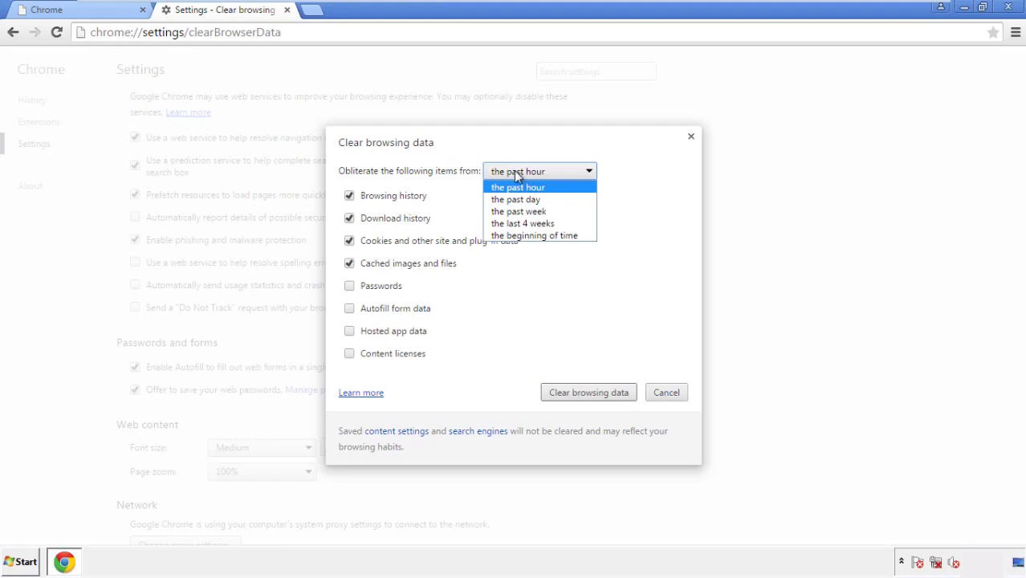
left_click(514, 236)
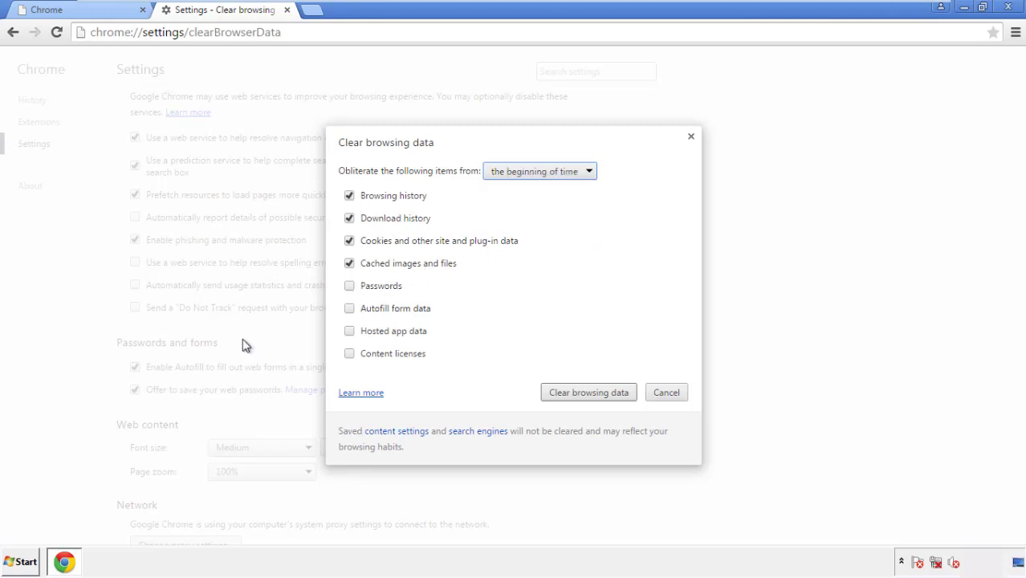
left_click(354, 311)
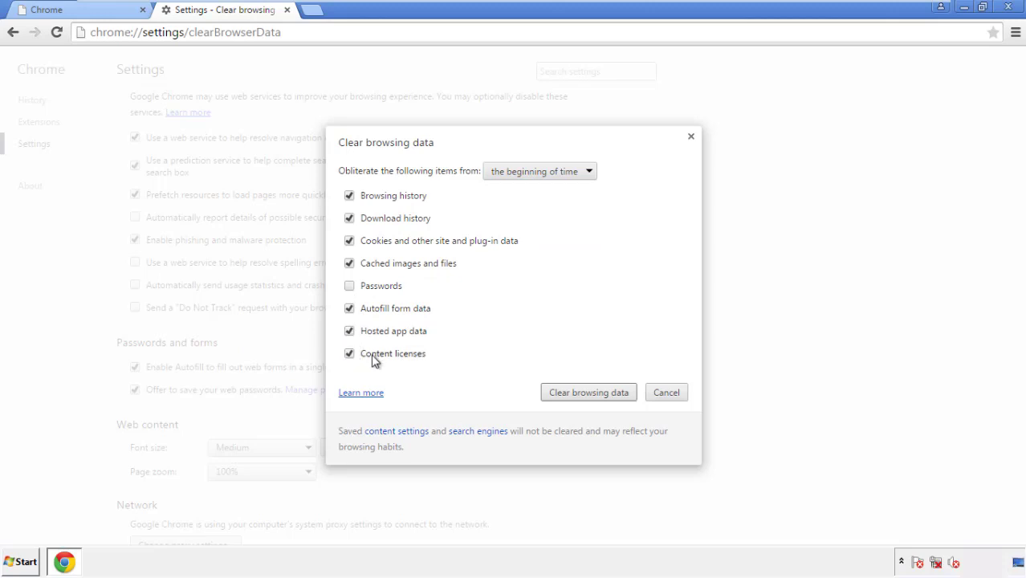
left_click(578, 395)
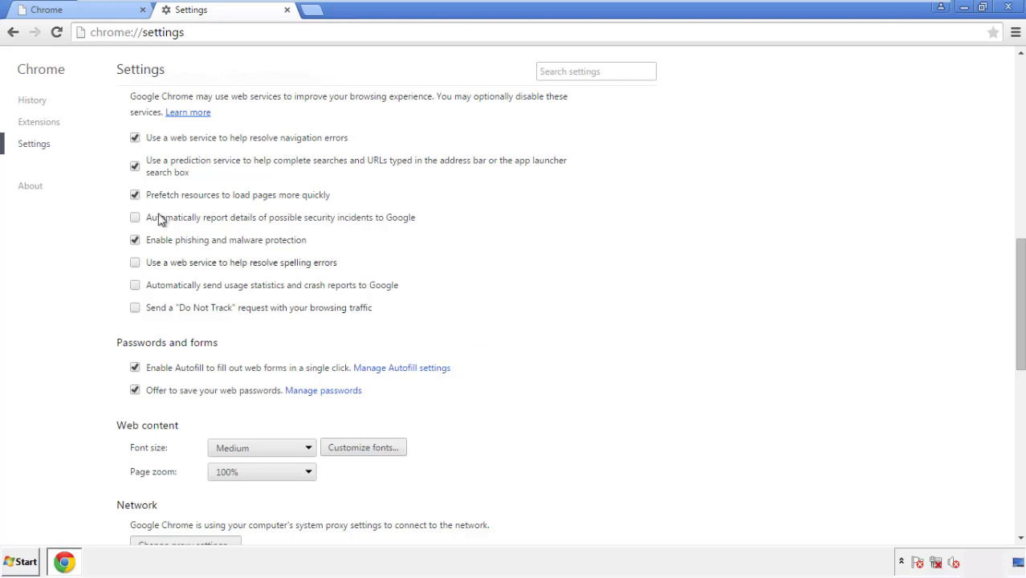
Reset Chrome settings to their original defaults from the bottom of Settings, then close Chrome.
left_click_drag(1020, 256, 1017, 431)
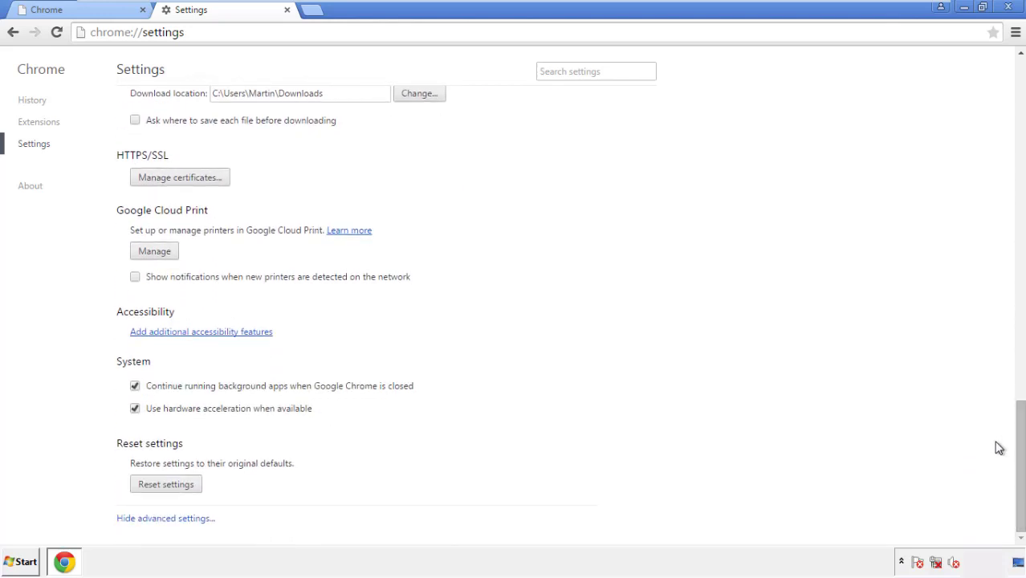
left_click(193, 488)
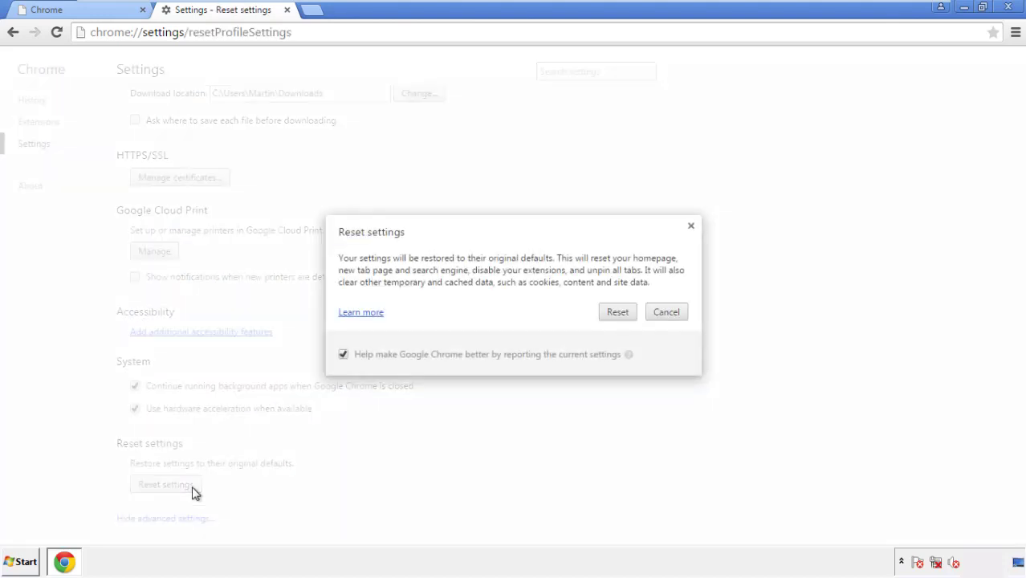
left_click(617, 312)
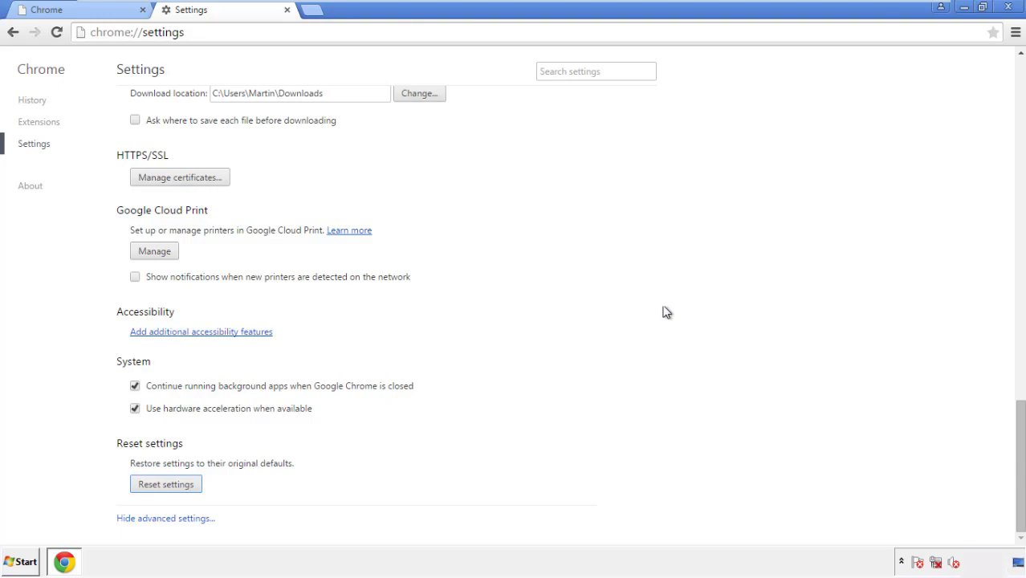
left_click(1008, 7)
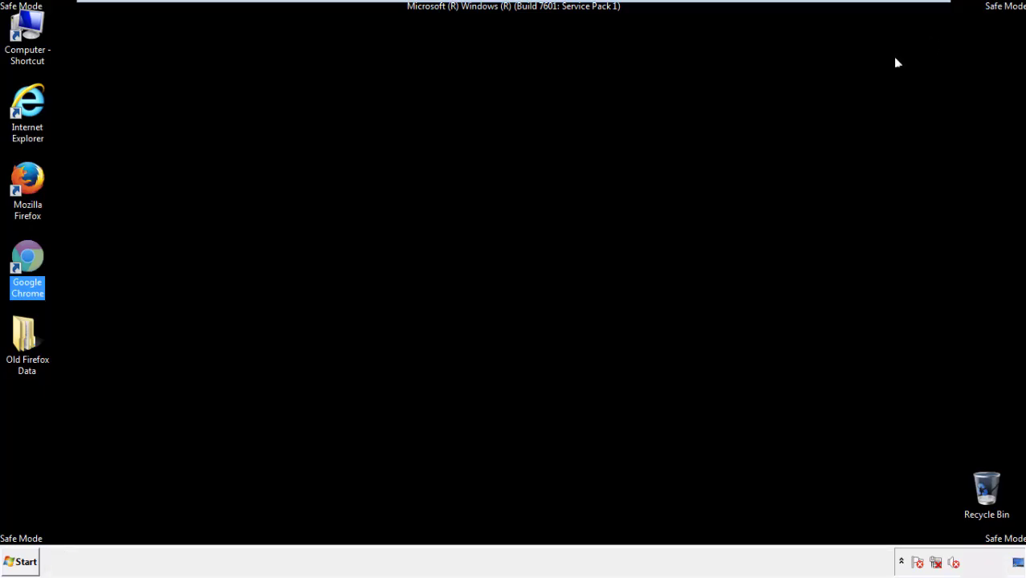
Deselect the Chrome shortcut and launch Mozilla Firefox from the desktop.
left_click(554, 259)
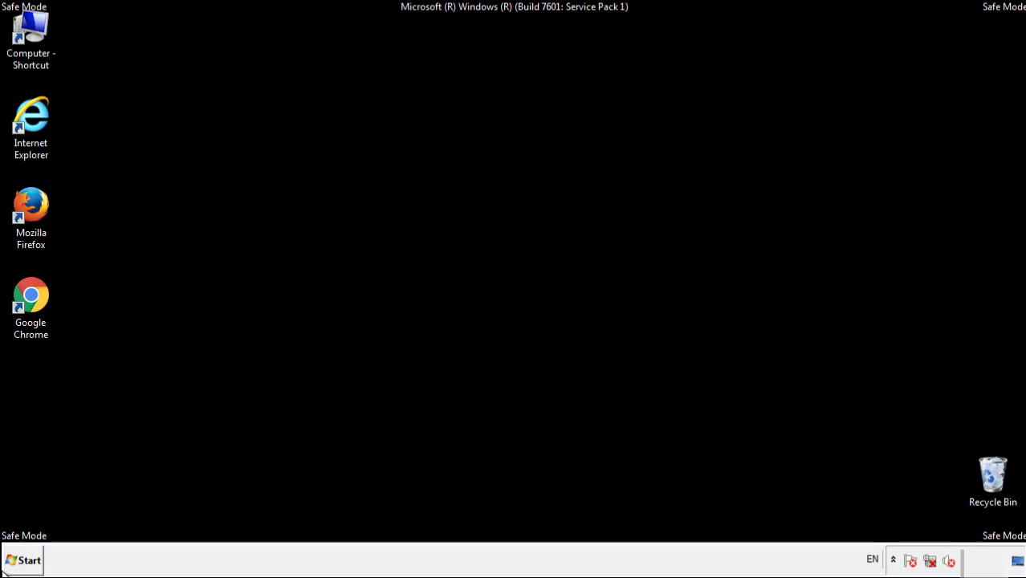
double_click(39, 201)
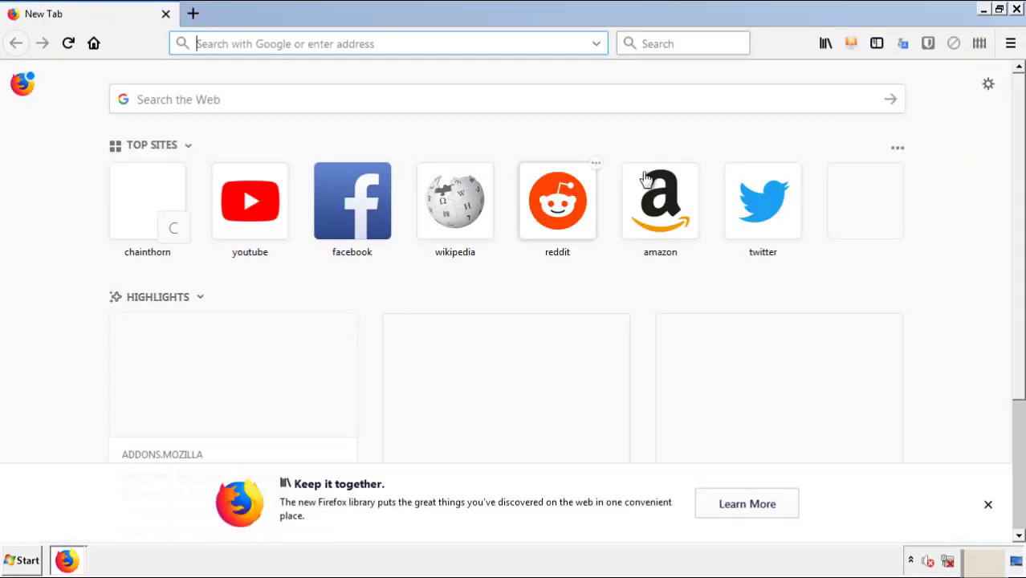
Remove the Search Mine extension in Firefox's Add-ons Manager, then close Firefox.
left_click(1011, 45)
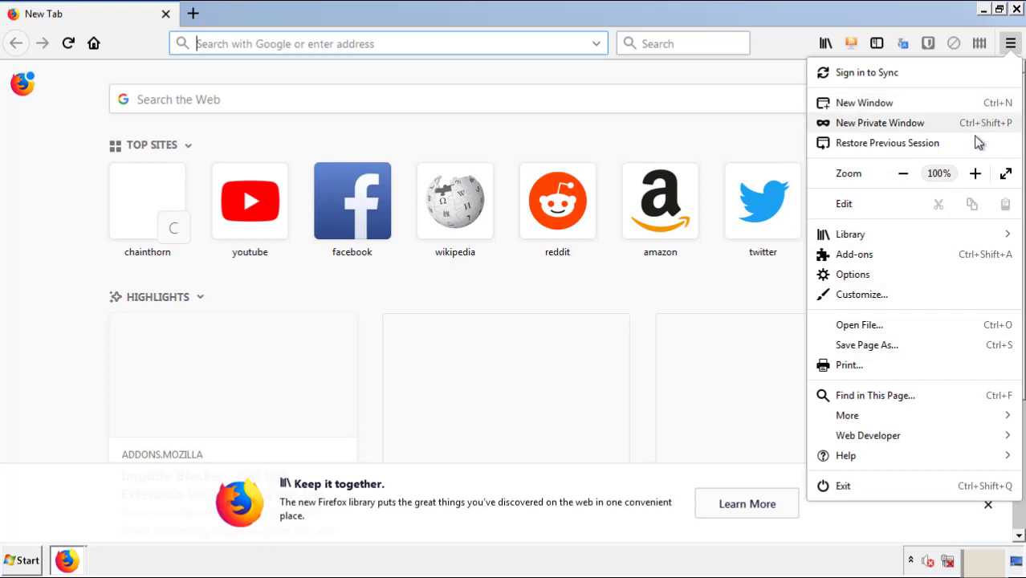
left_click(945, 261)
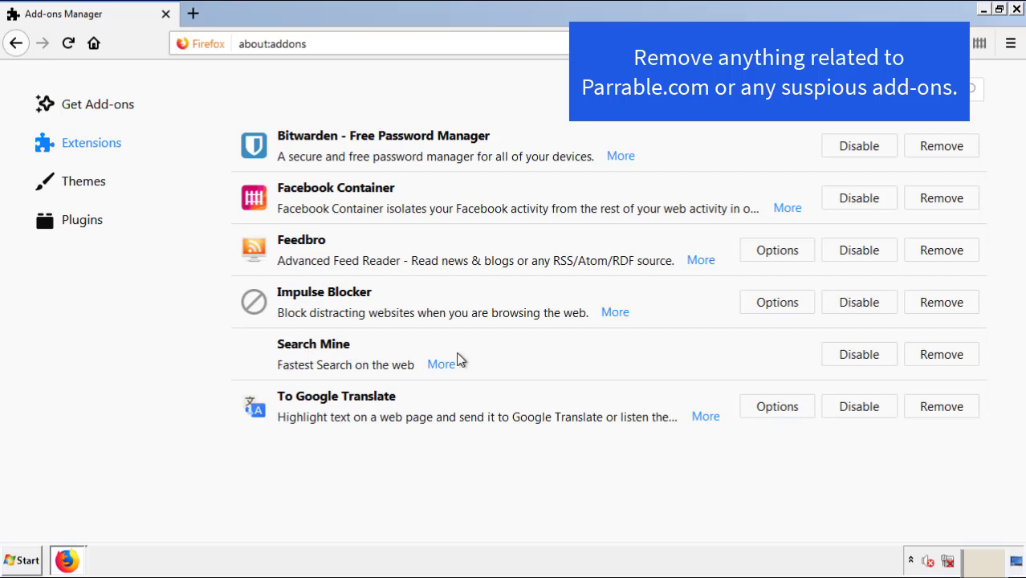
left_click(937, 360)
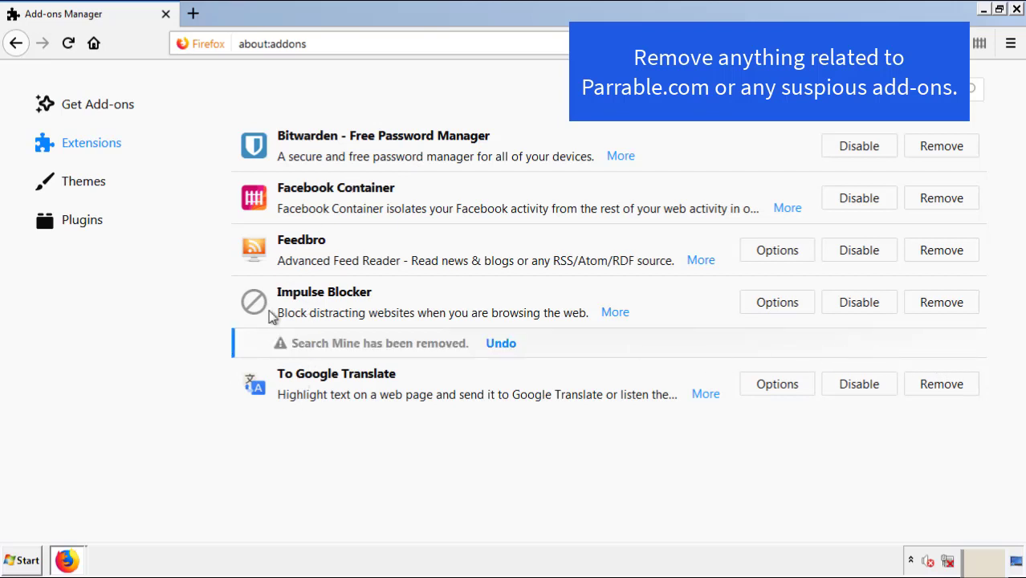
left_click(1017, 9)
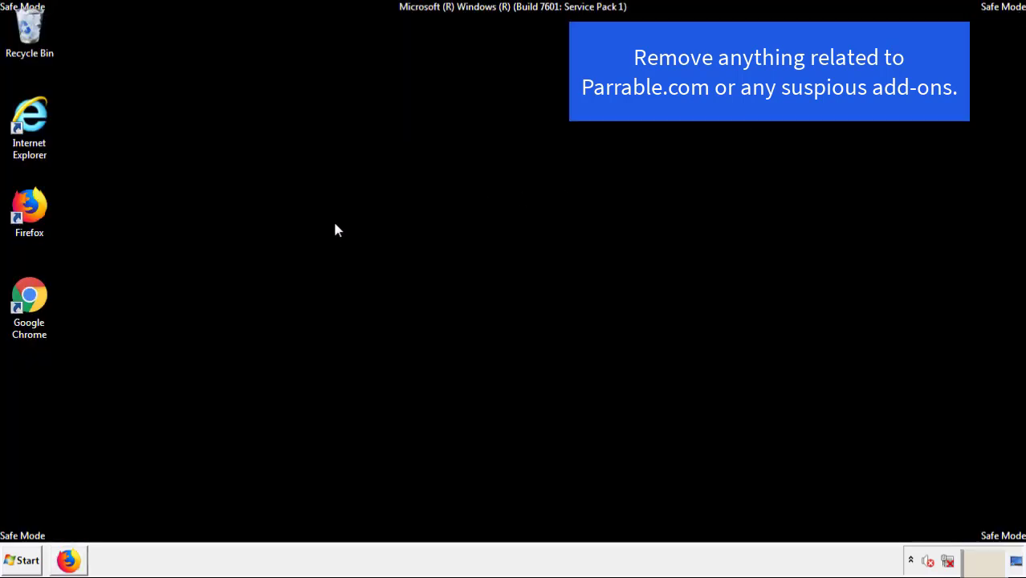
Remove the Search Mine extension from Google Chrome's Extensions page.
double_click(29, 313)
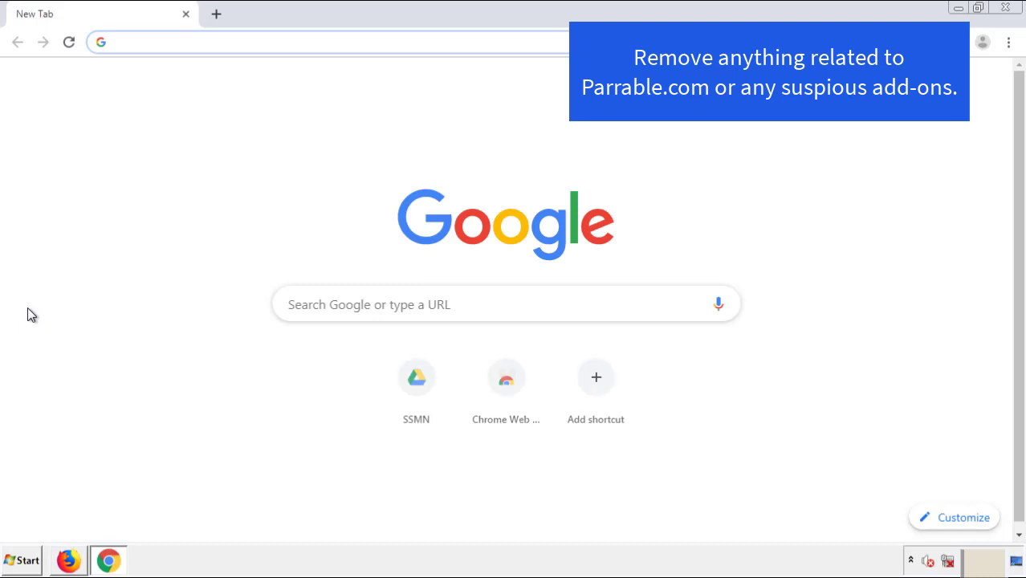
left_click(1009, 42)
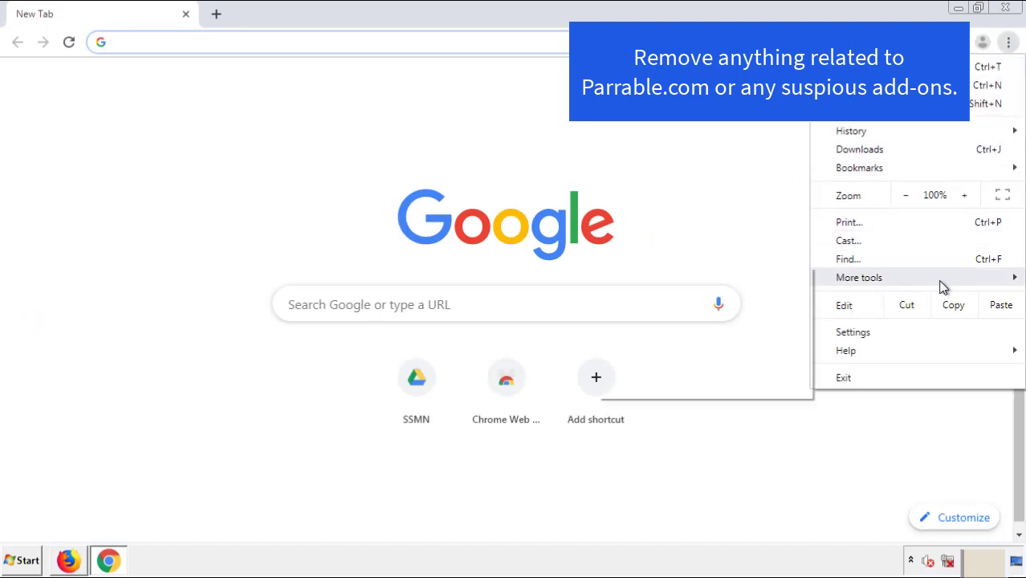
mouse_move(918, 284)
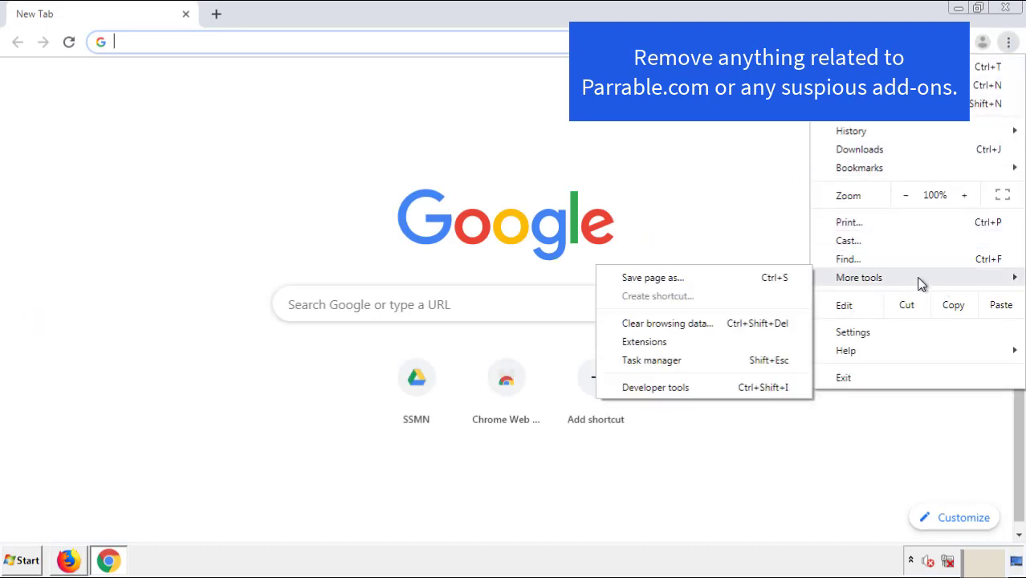
left_click(652, 341)
scroll(289, 268, "down", 5)
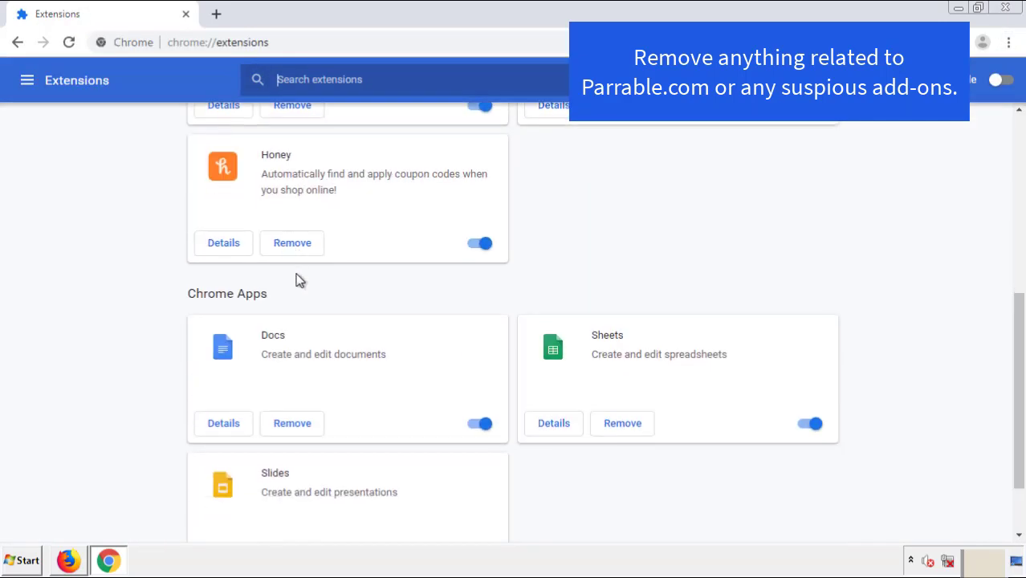
scroll(387, 291, "up", 5)
left_click(289, 234)
left_click(577, 128)
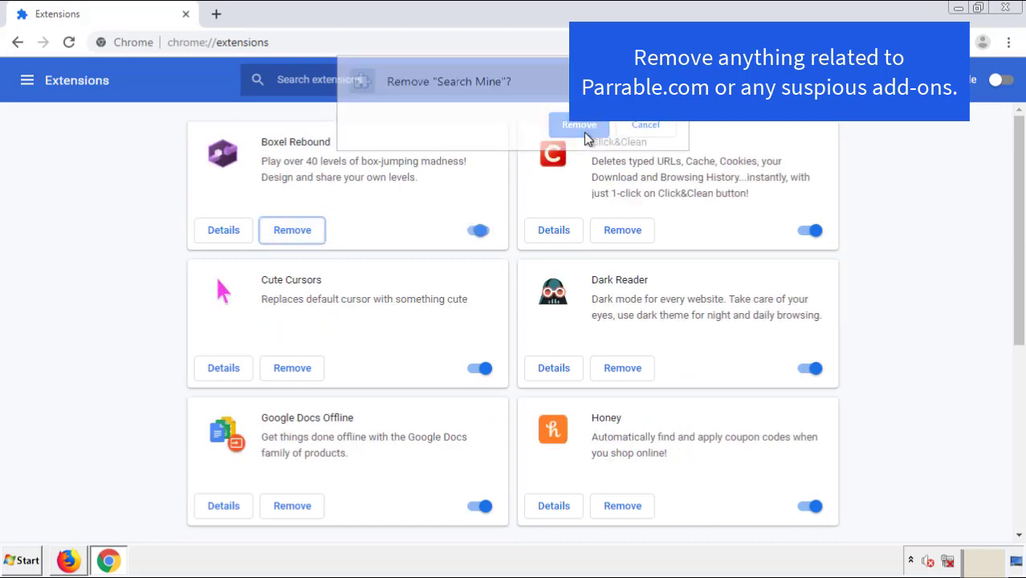
Close Chrome and restart the computer from the Start menu's shutdown options.
left_click(1014, 12)
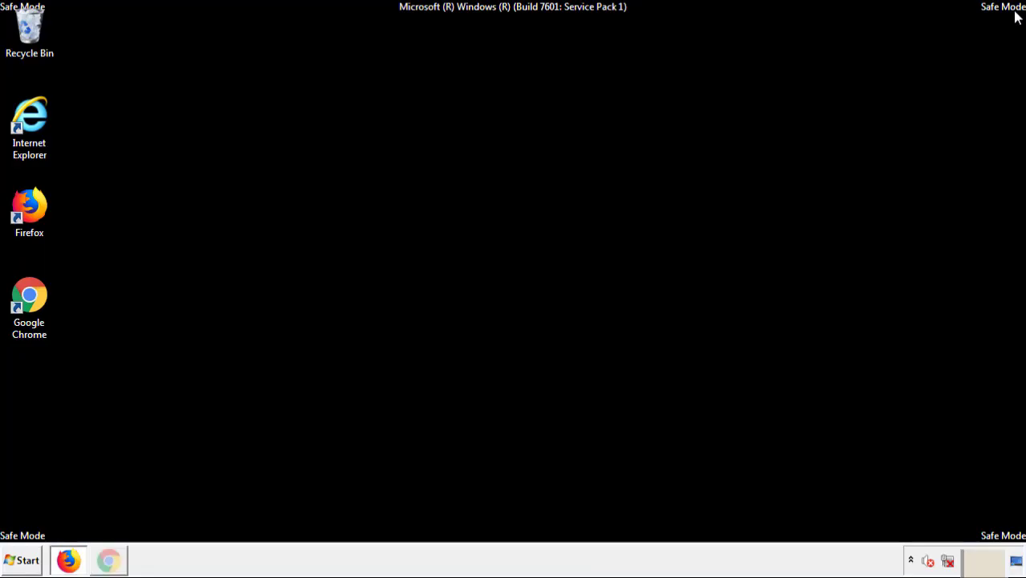
left_click(28, 563)
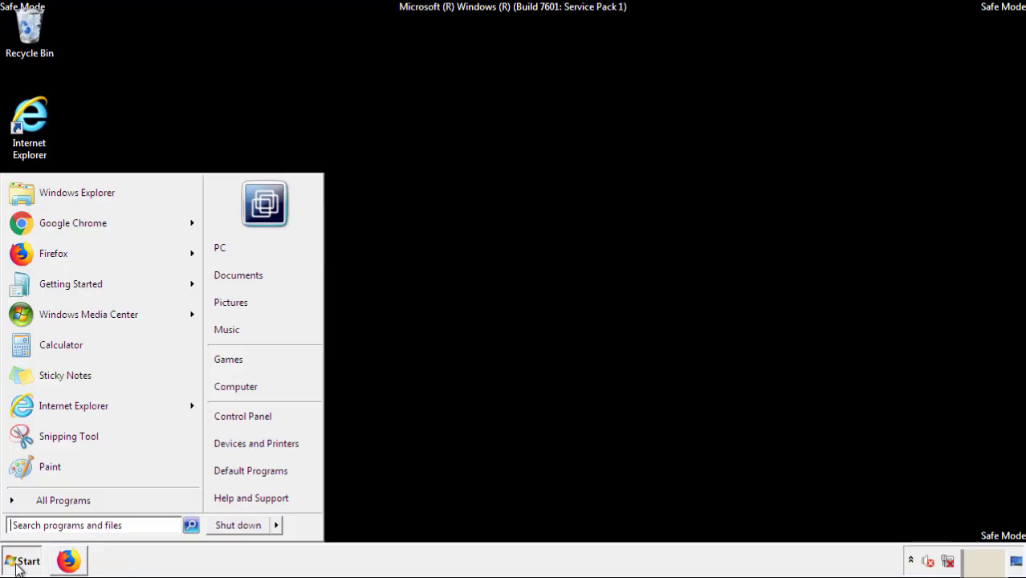
left_click(277, 527)
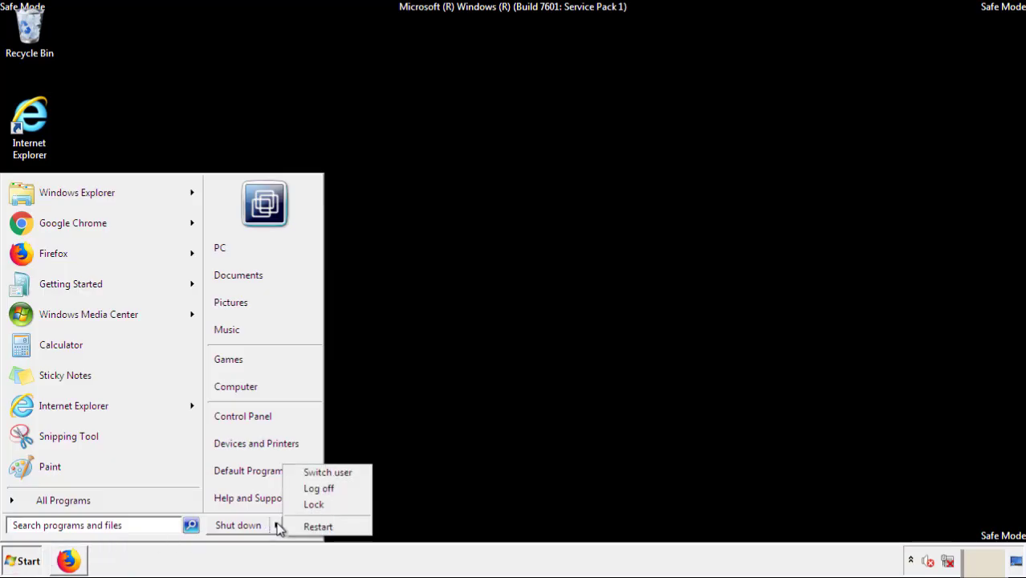
left_click(319, 526)
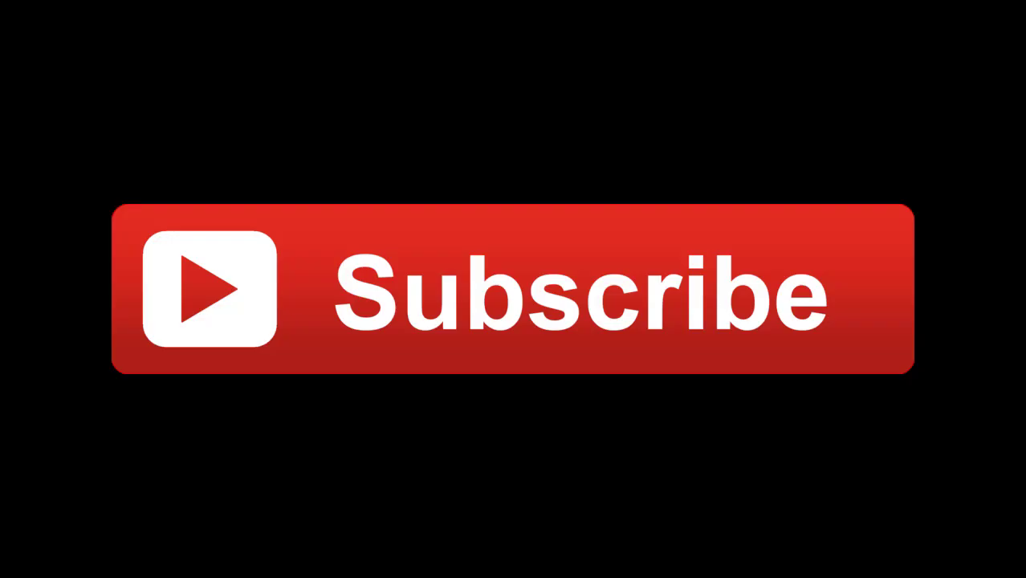